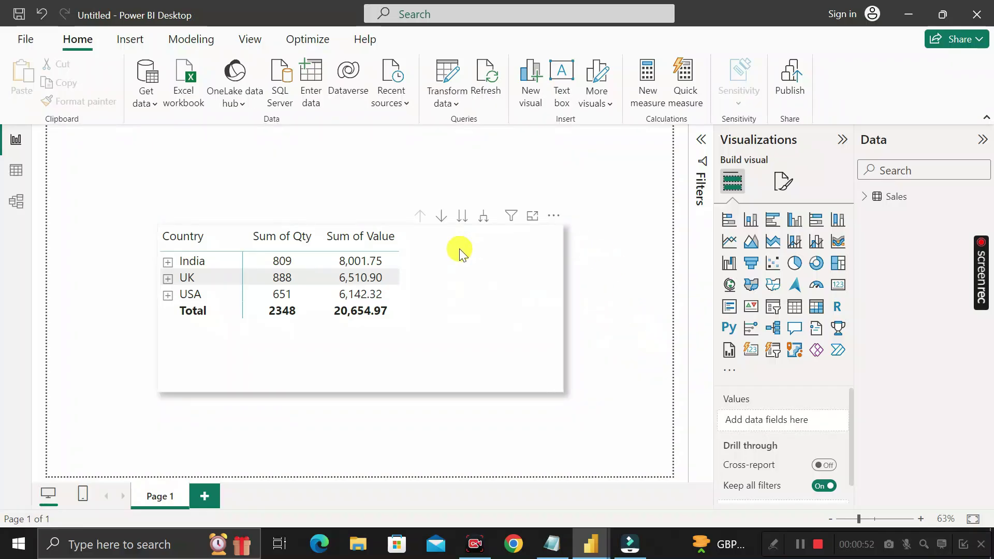
- Inspect the Sales table's Qty, Value, Country and City rows in Table view, then return to the report
mouse_move(498, 268)
left_click(16, 170)
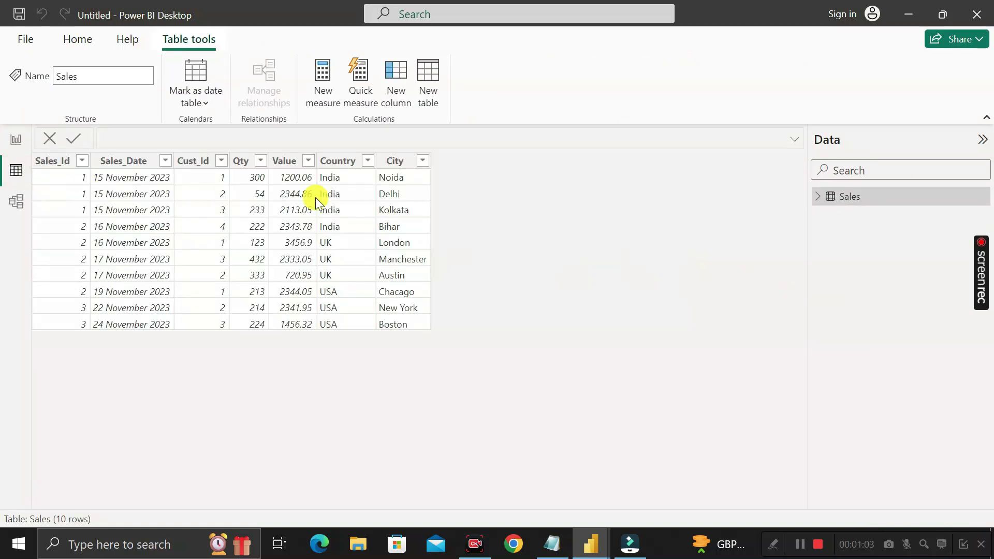
mouse_move(850, 206)
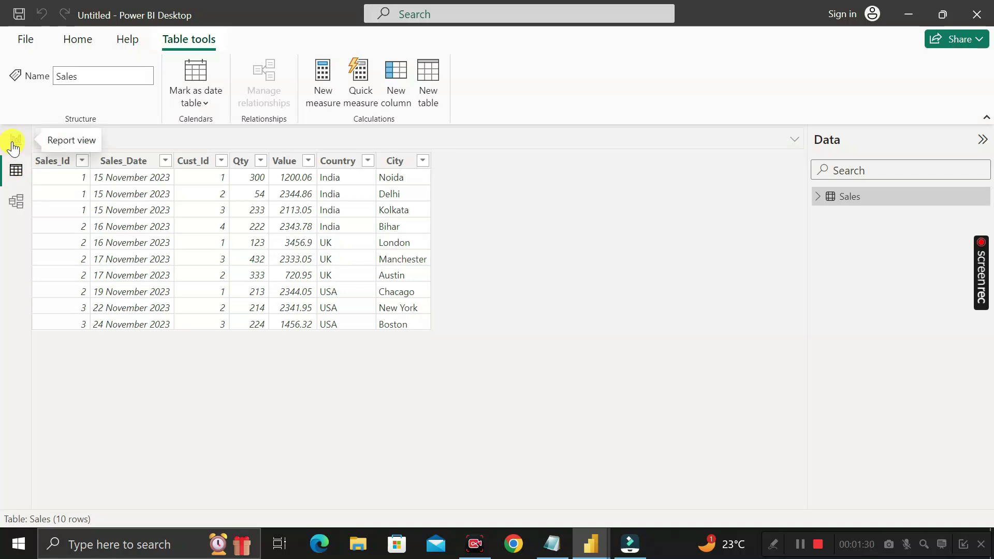
left_click(14, 145)
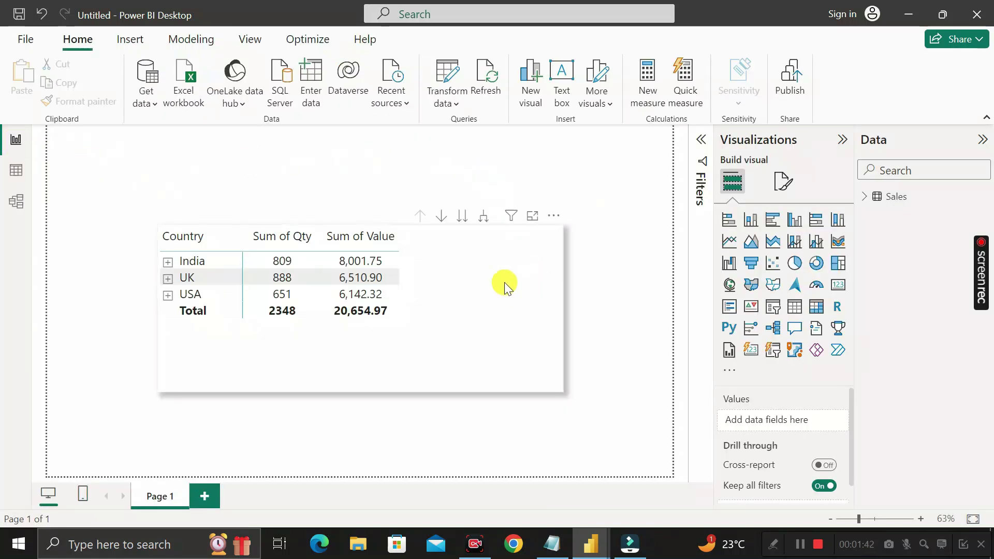
- Select the sales matrix, expand India to review its cities, then collapse India again
left_click(561, 274)
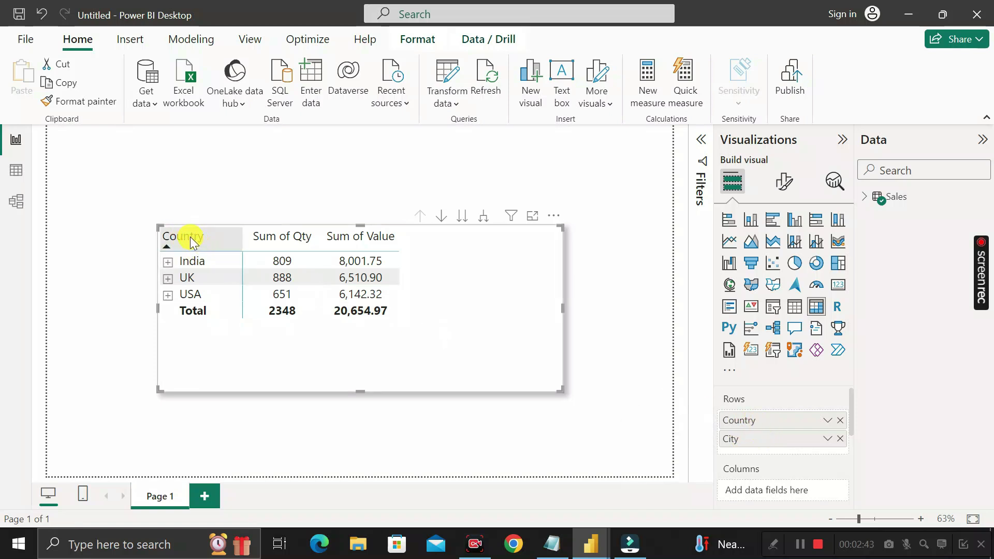
left_click(167, 263)
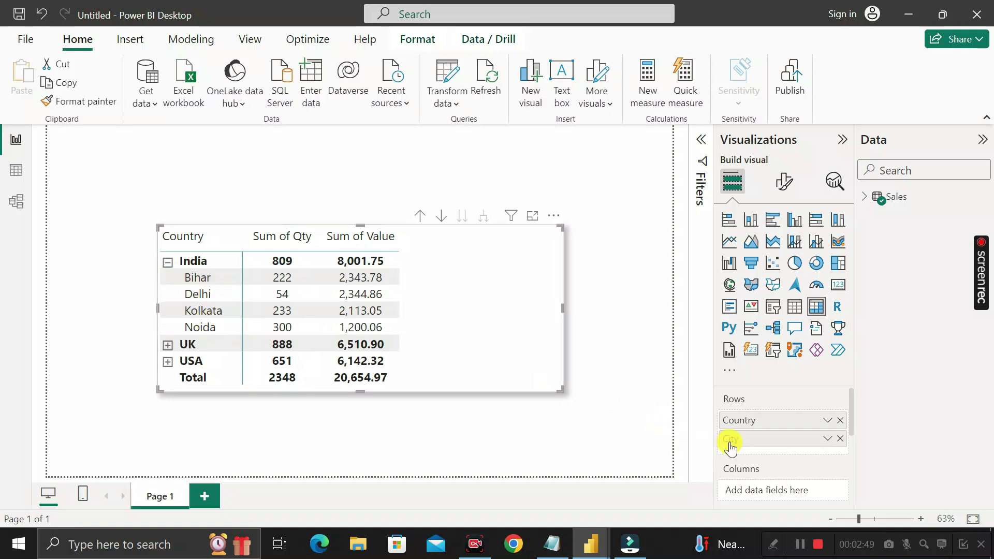
left_click_drag(730, 447, 755, 399)
scroll(781, 429, "down", 2)
scroll(781, 429, "down", 1)
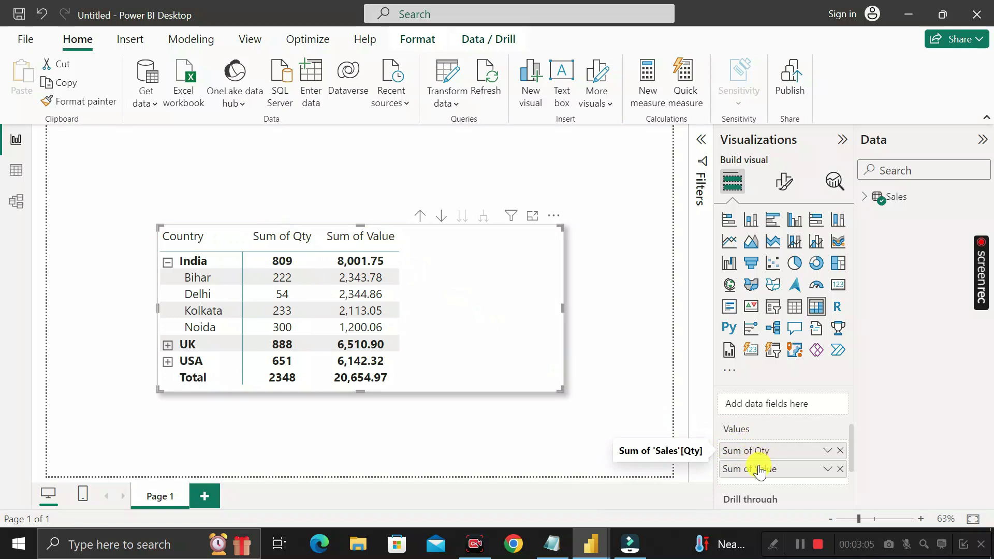
scroll(755, 455, "up", 3)
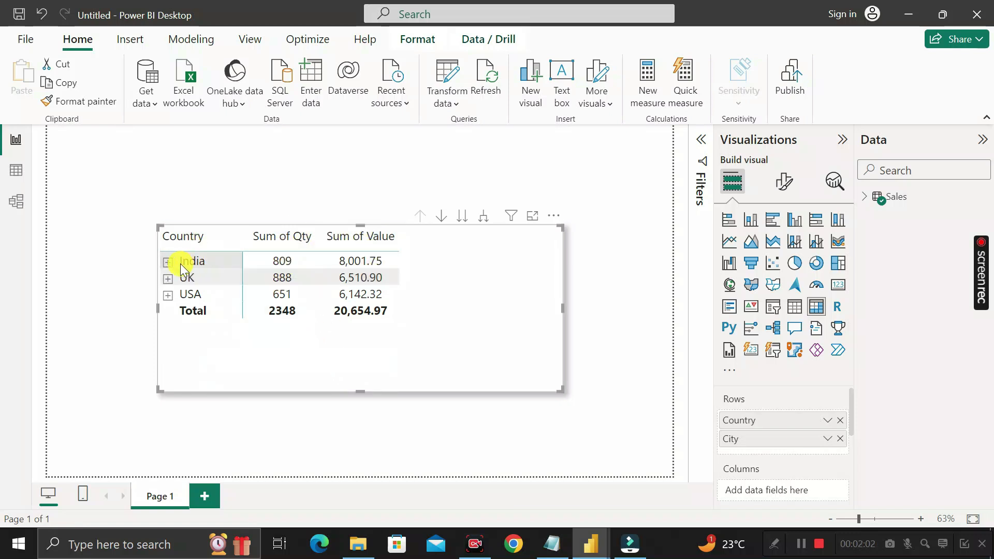
left_click(172, 262)
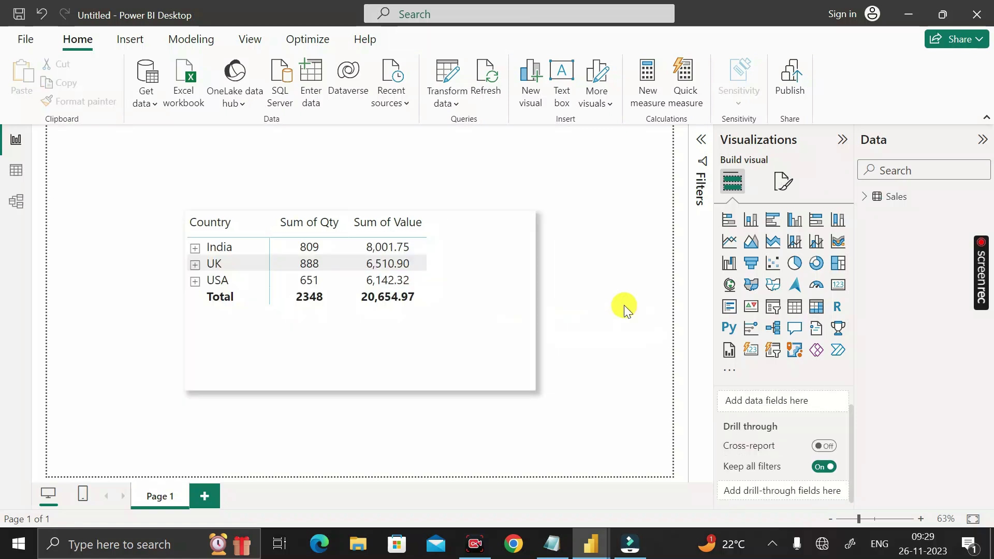
- Sort the matrix by Country and expand India to list Bihar, Delhi, Kolkata and Noida
left_click(487, 321)
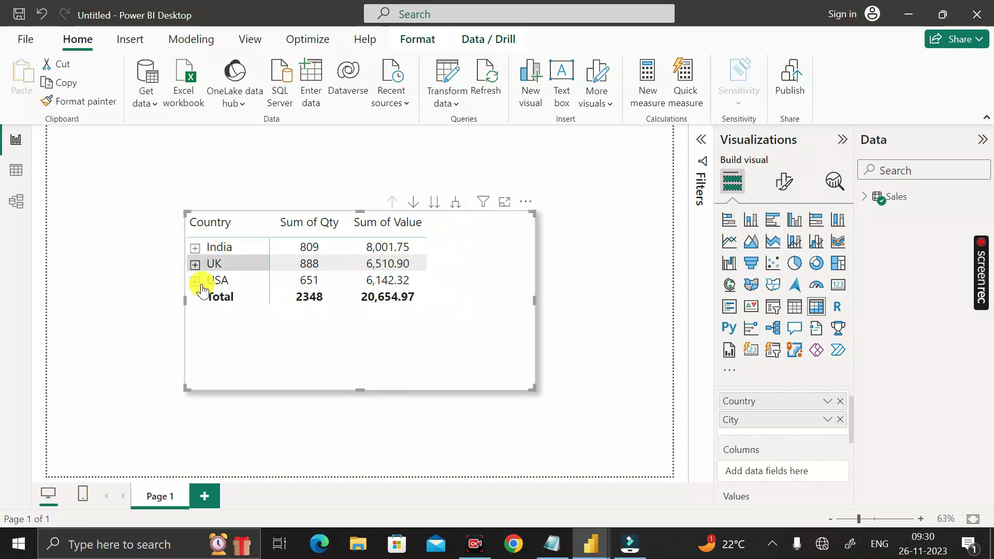
left_click(219, 223)
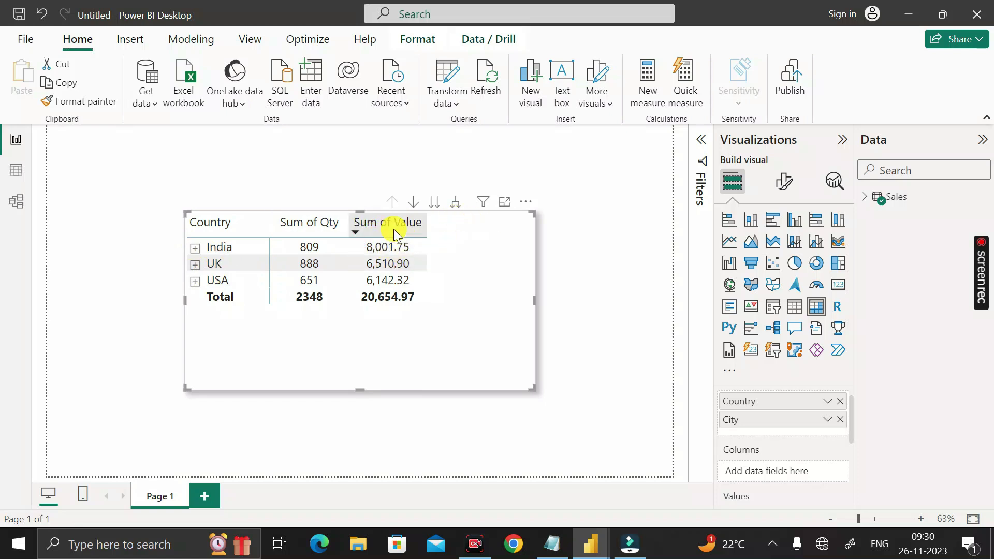
left_click(195, 248)
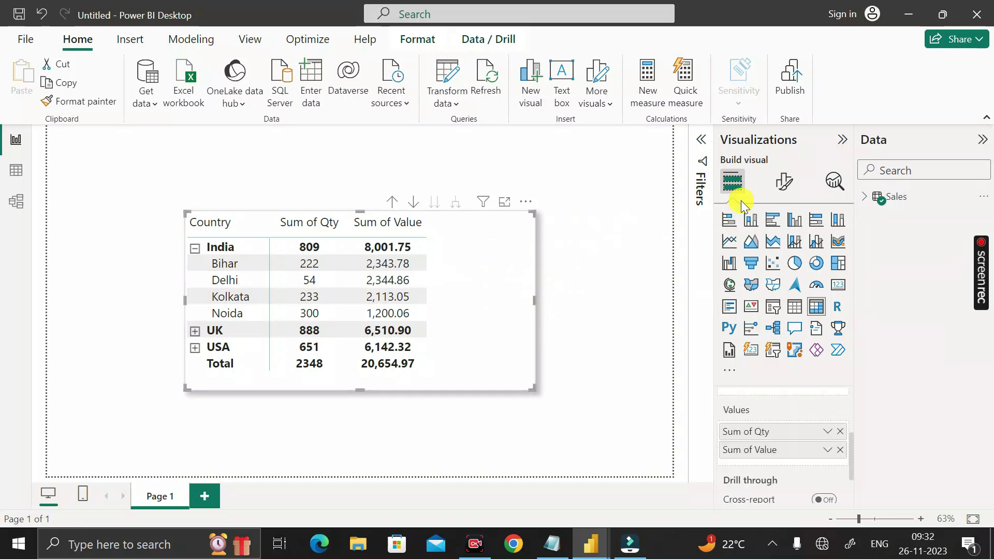
- Add Sales' Cal_Value measure to the matrix and collapse India to its 8,001.75 total
left_click(864, 196)
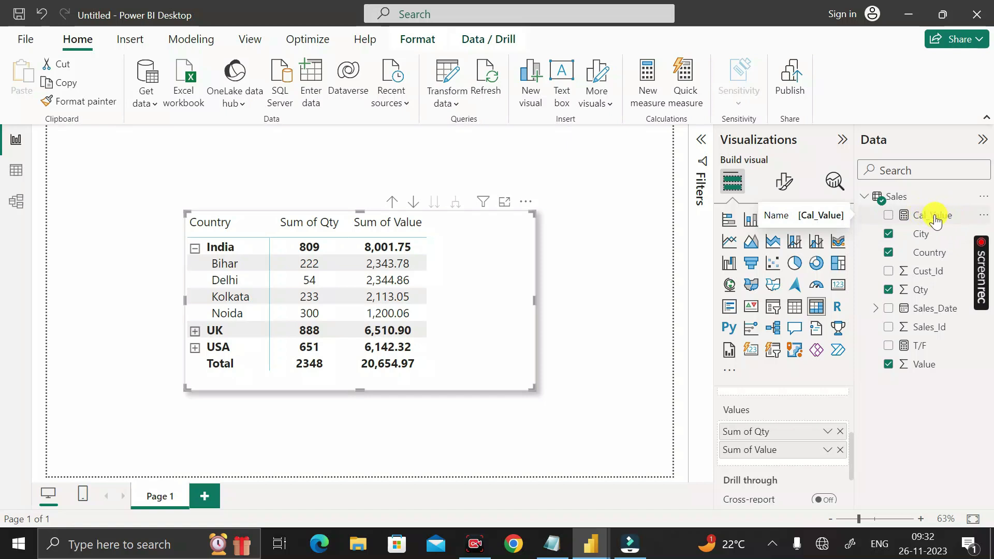
left_click_drag(940, 220, 498, 257)
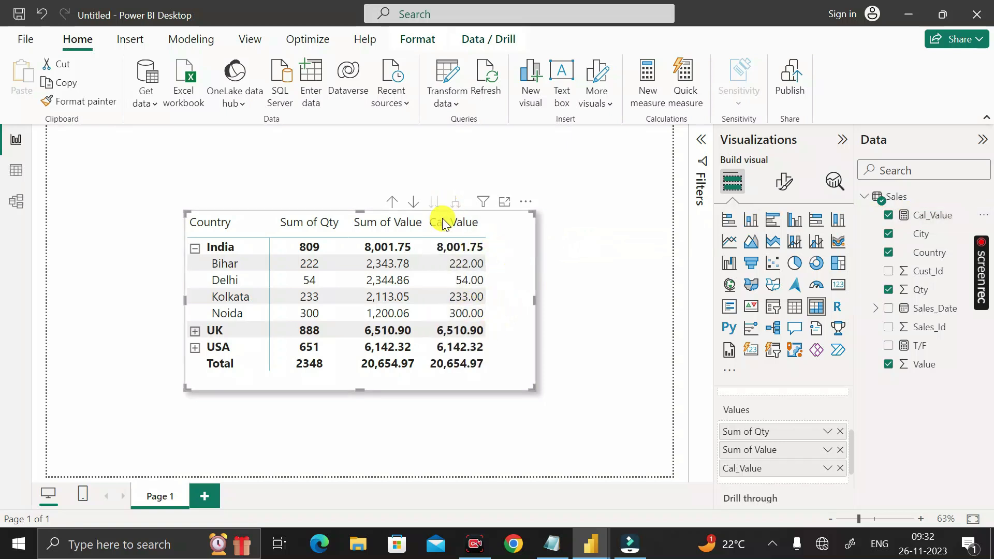
left_click(194, 248)
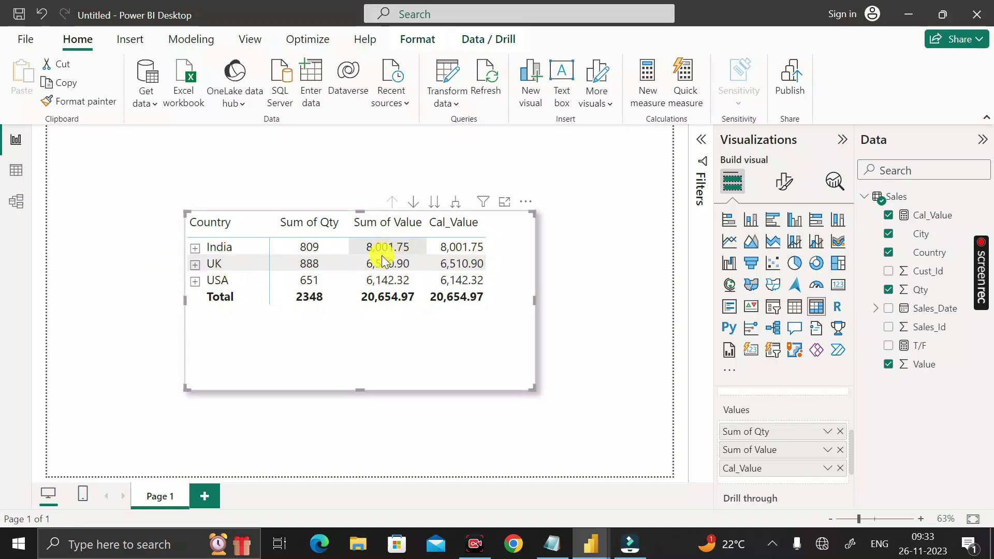
- With India expanded, sort the matrix by Sum of Value, then by Cal_Value
left_click(195, 248)
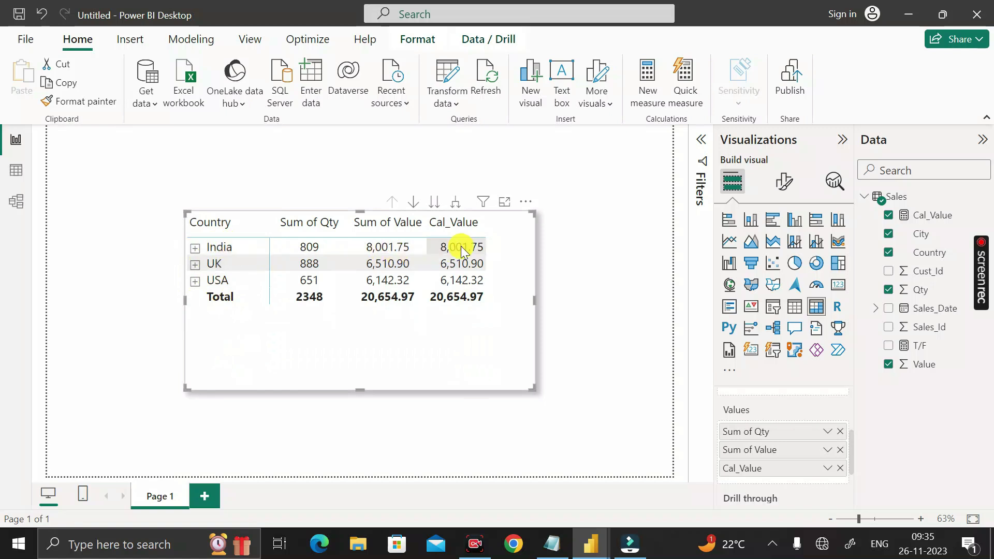
left_click(387, 222)
left_click(195, 248)
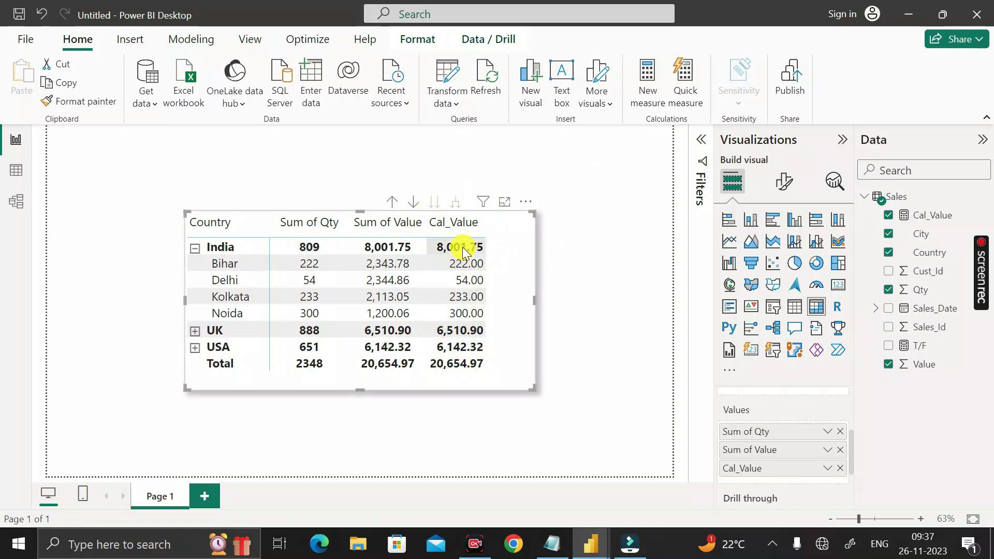
left_click(386, 222)
left_click(440, 227)
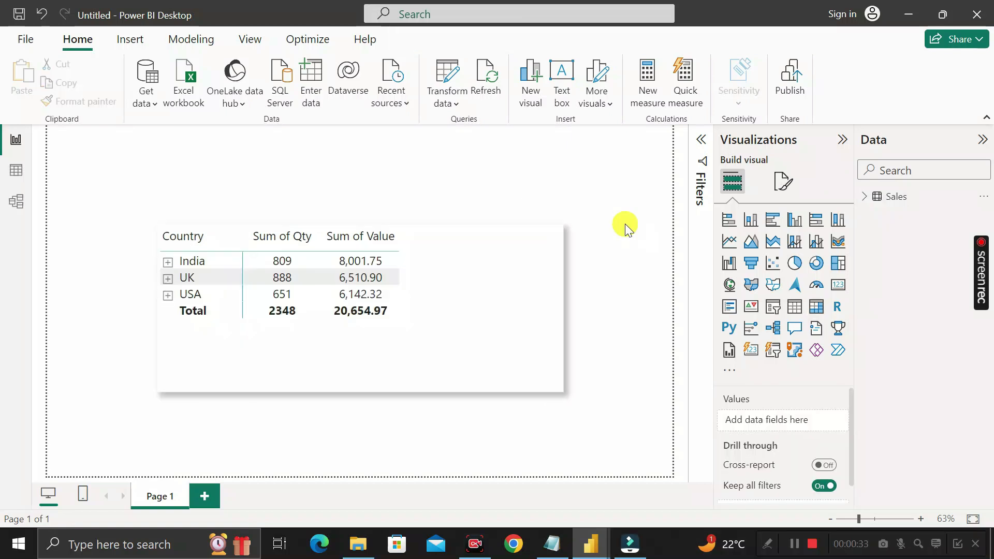
- Create a new measure in the Sales table and begin its formula with 'T/F ='
left_click(864, 196)
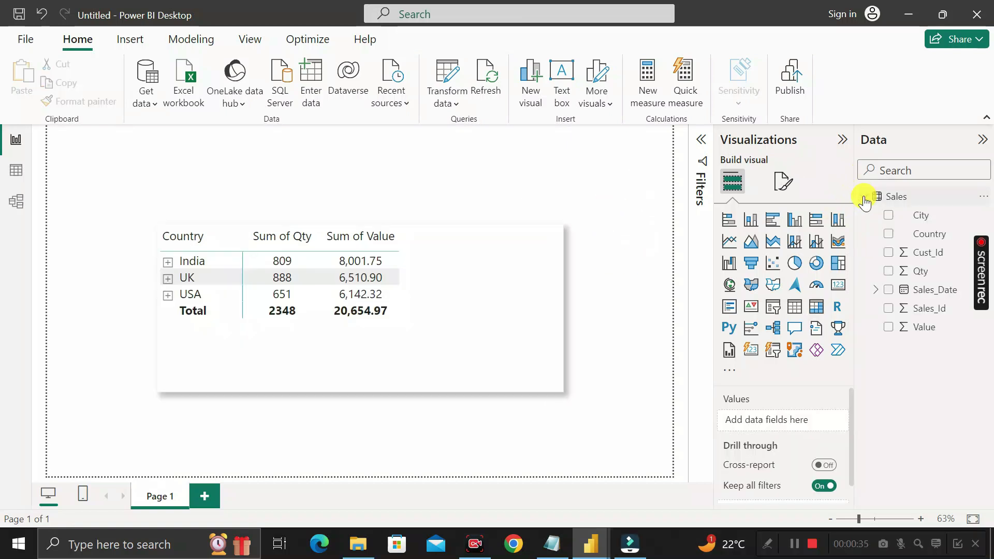
right_click(893, 200)
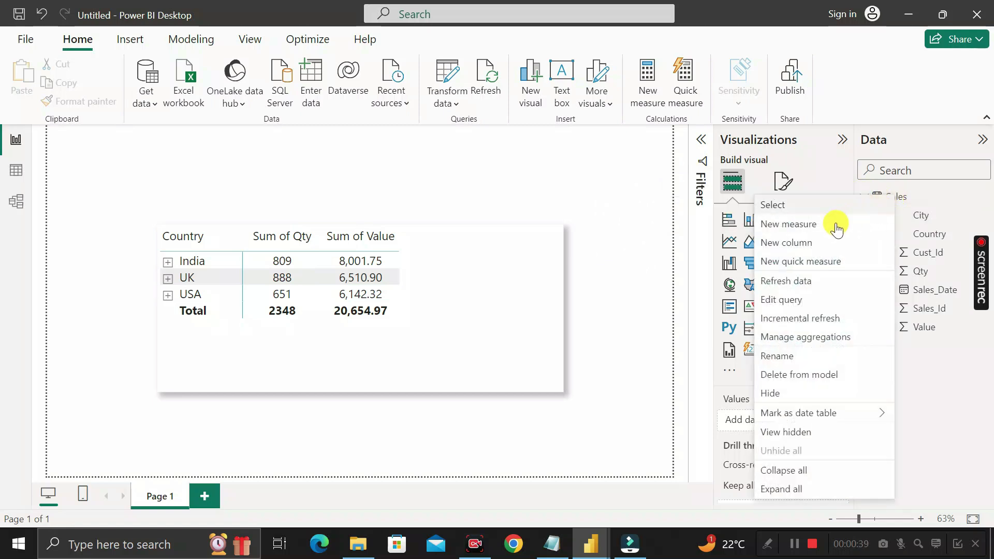
left_click(806, 224)
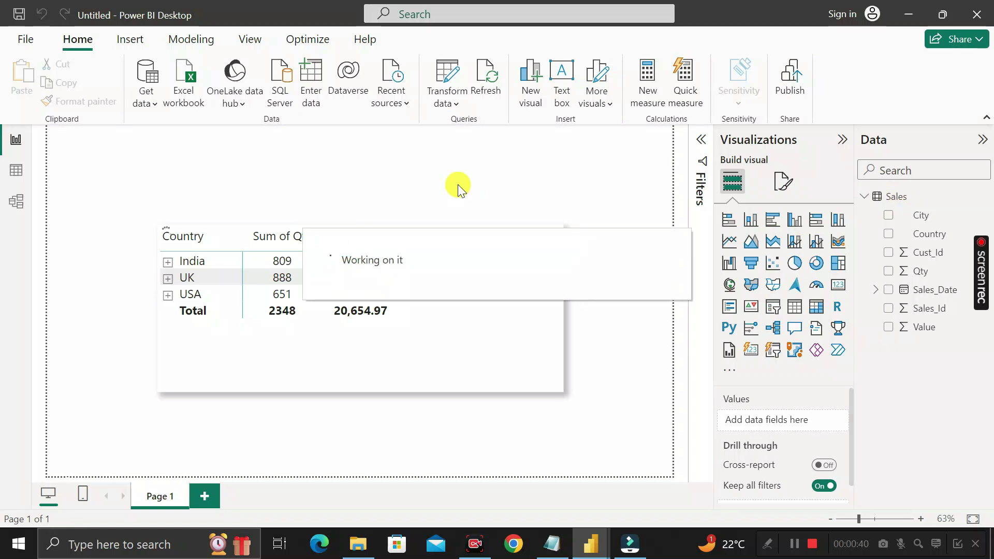
type("T")
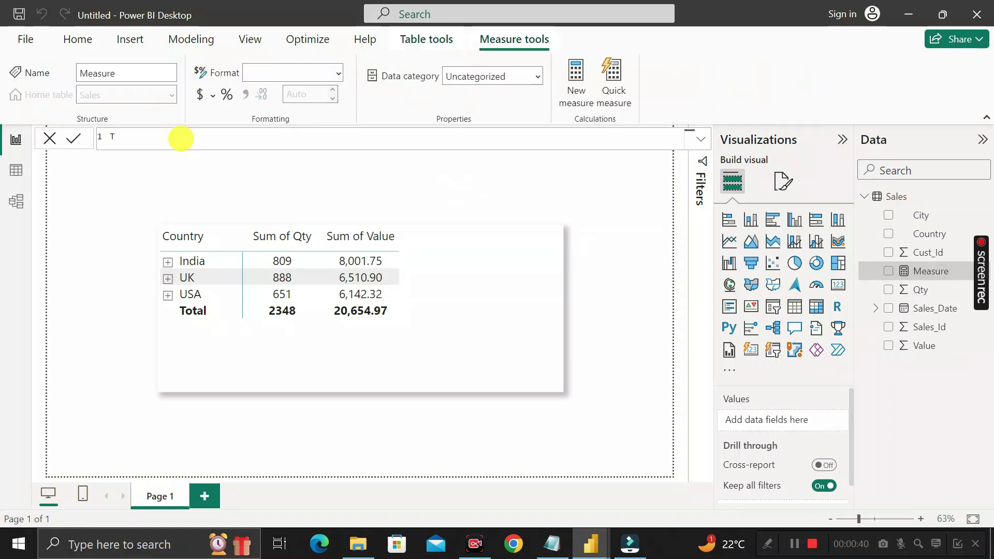
type("/F =")
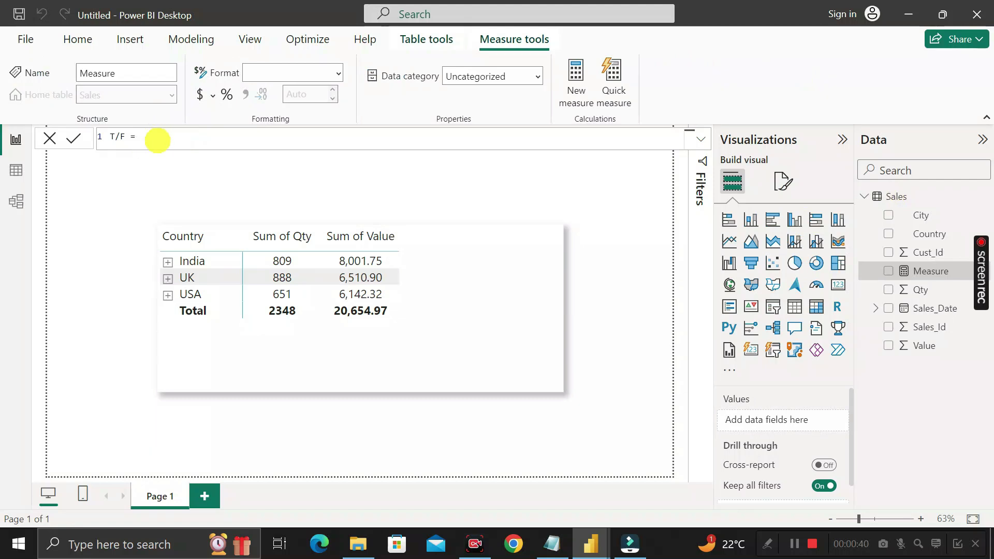
- Complete and commit the measure as T/F = HASONEVALUE(Sales[City])
type("H")
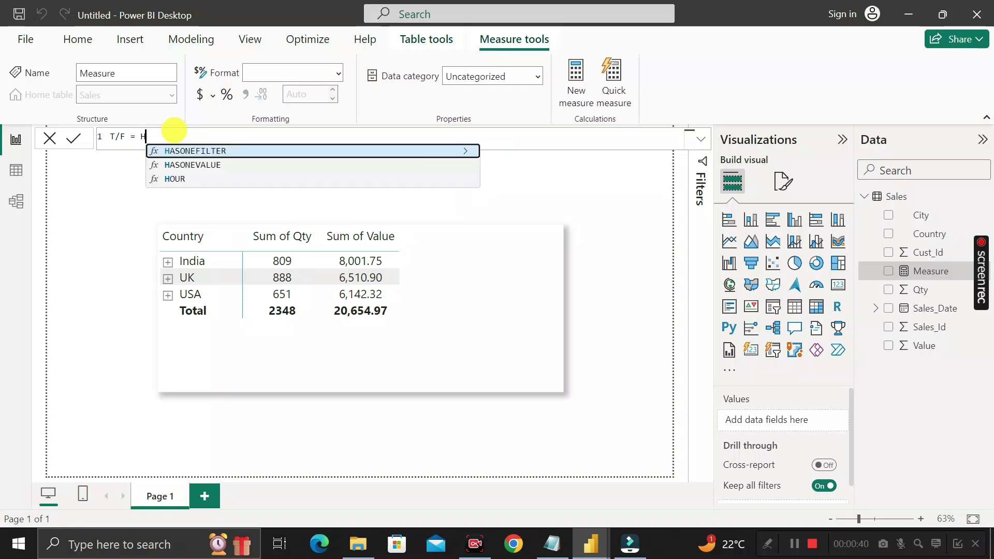
type("AS")
key("Down")
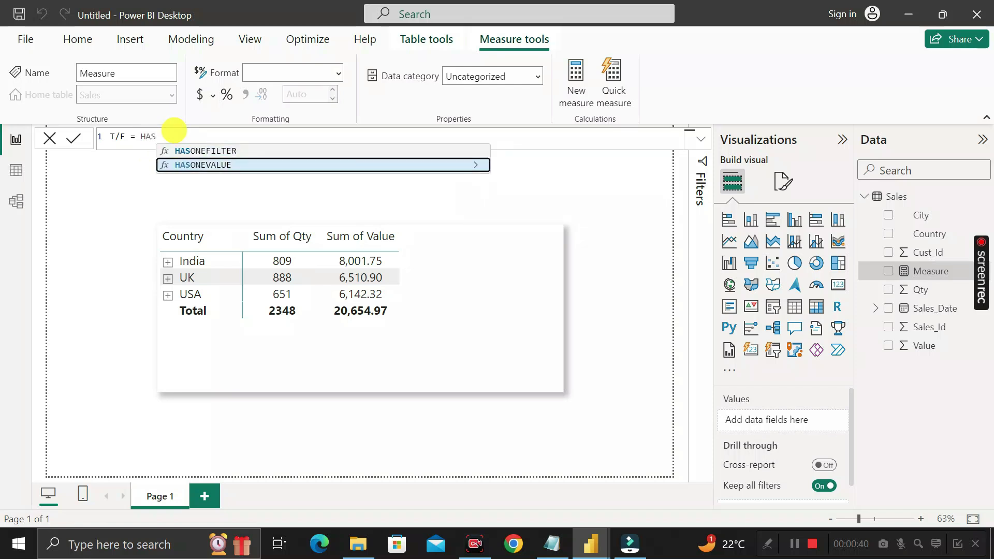
key("Tab")
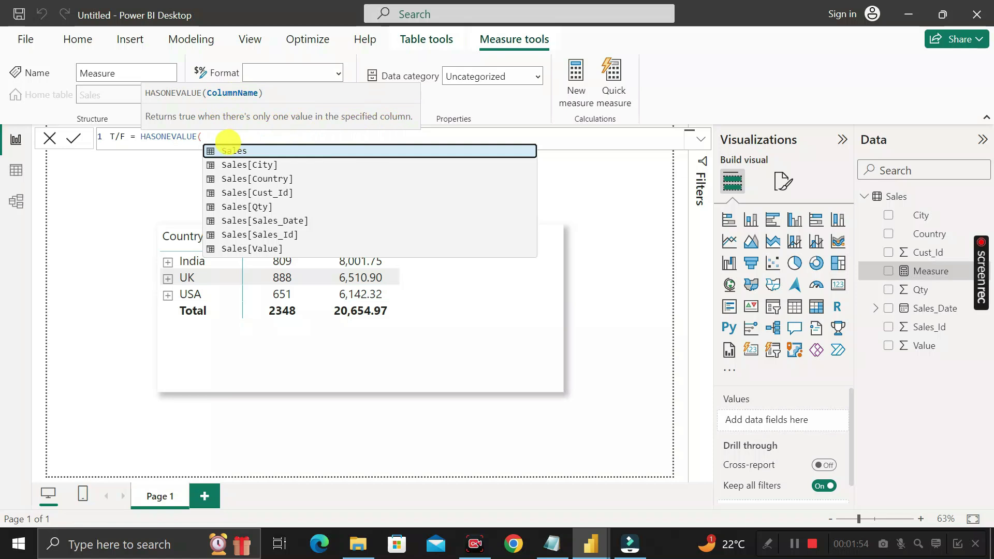
key("Down")
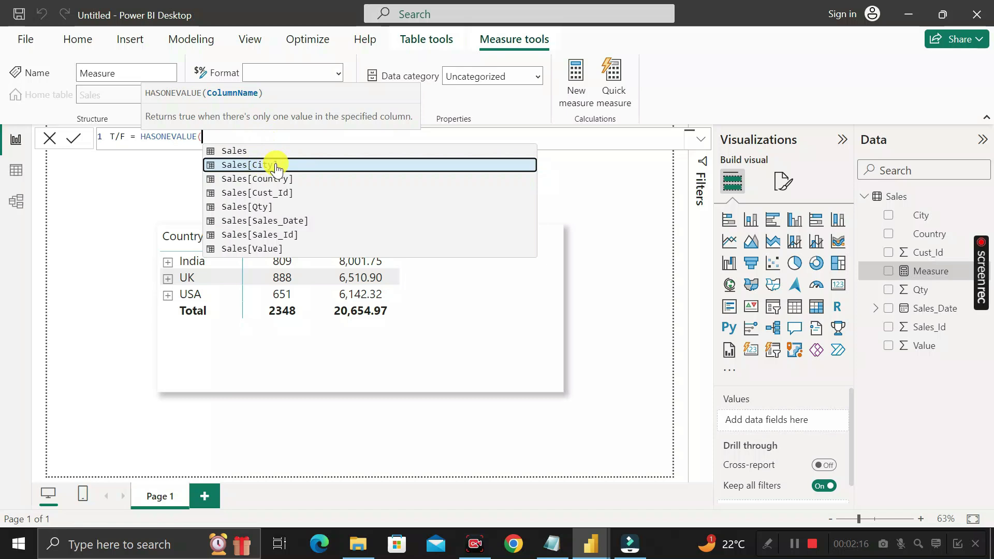
left_click(275, 164)
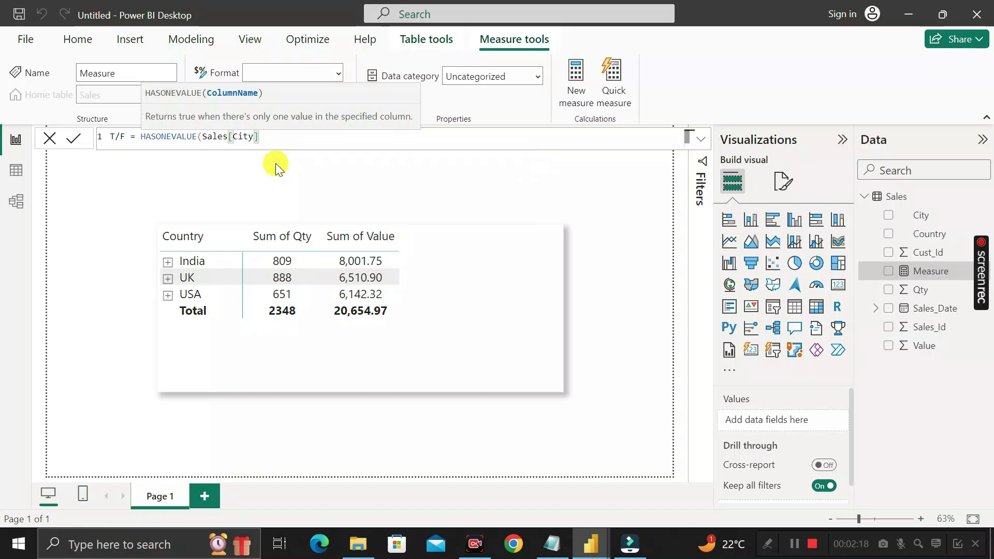
type(")")
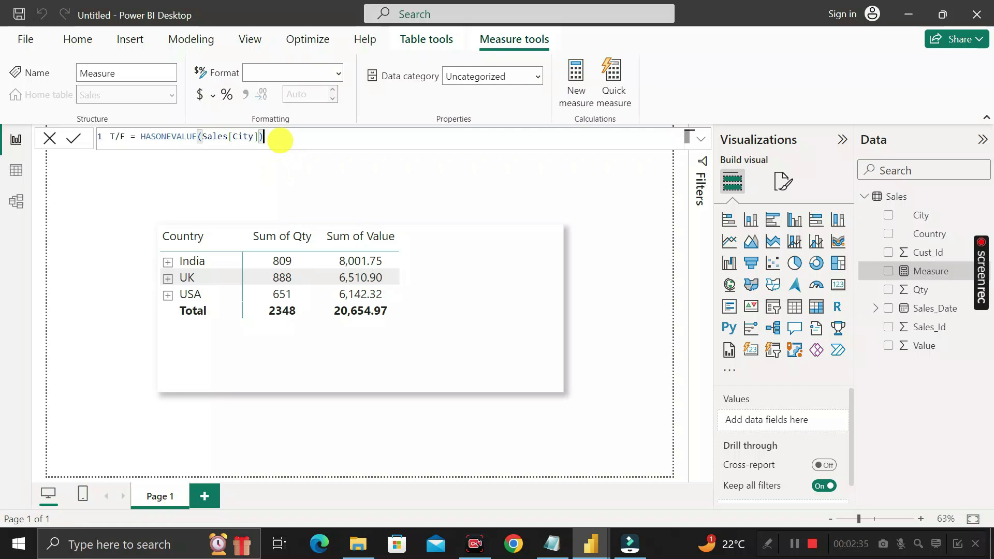
left_click(866, 377)
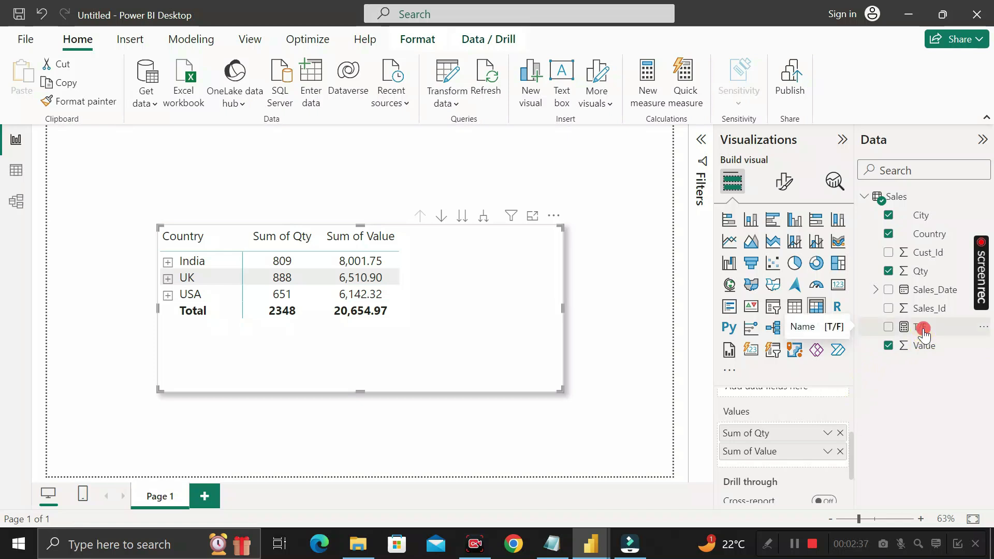
- Add T/F to the matrix values and expand India, showing True for cities and False for subtotals
left_click_drag(919, 327, 794, 459)
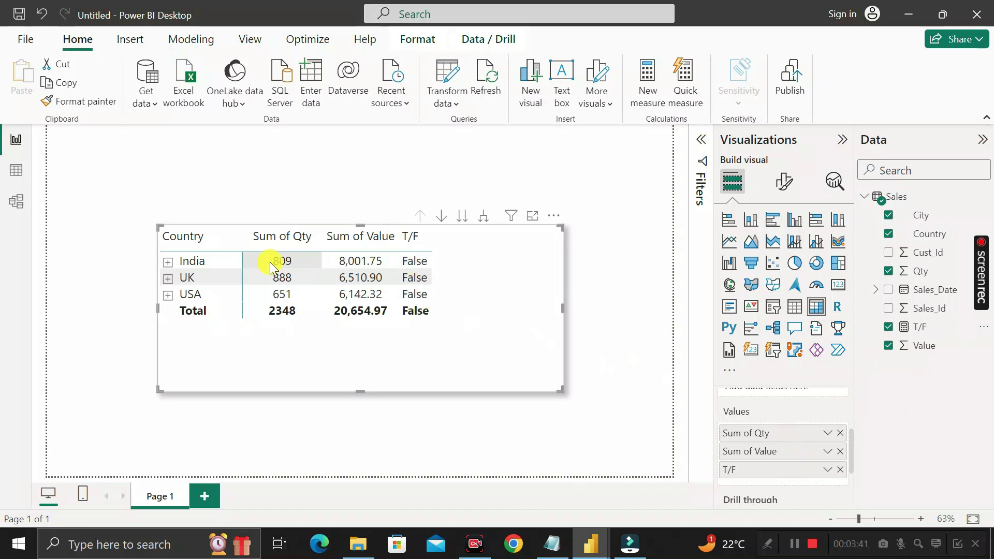
left_click(167, 264)
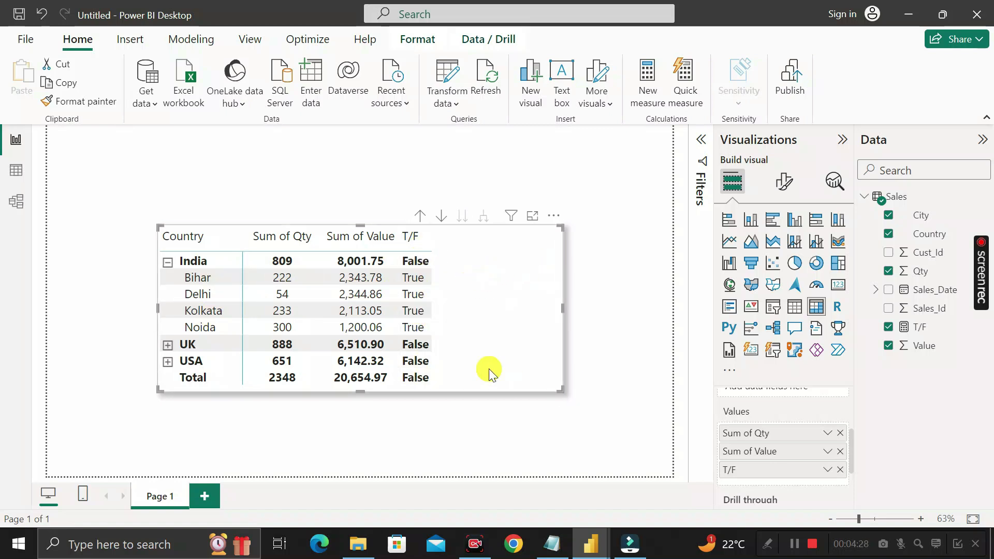
right_click(906, 199)
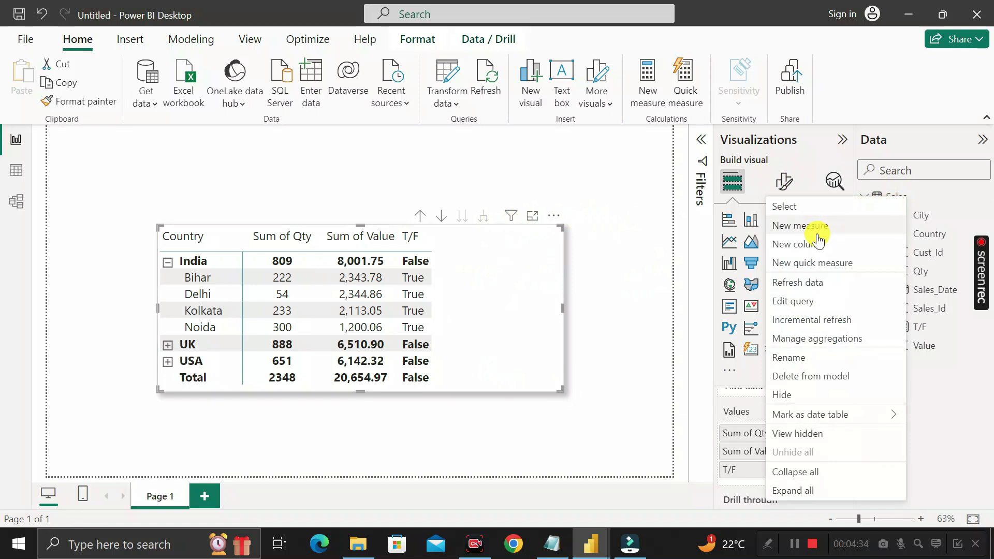
- Start a new Sales measure reading Cal_Value = IF(HASONEVALUE(Sales[City]),
left_click(801, 227)
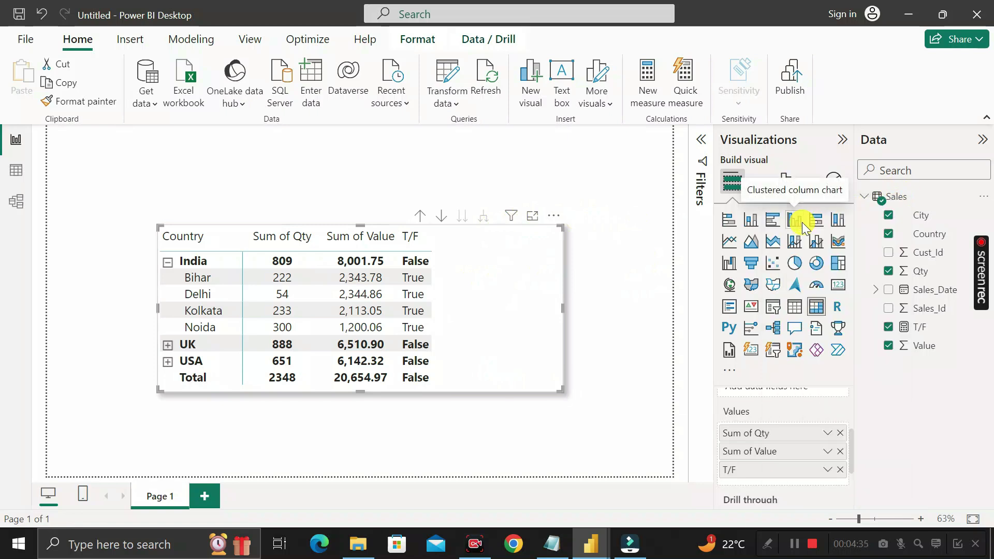
key("BackSpace")
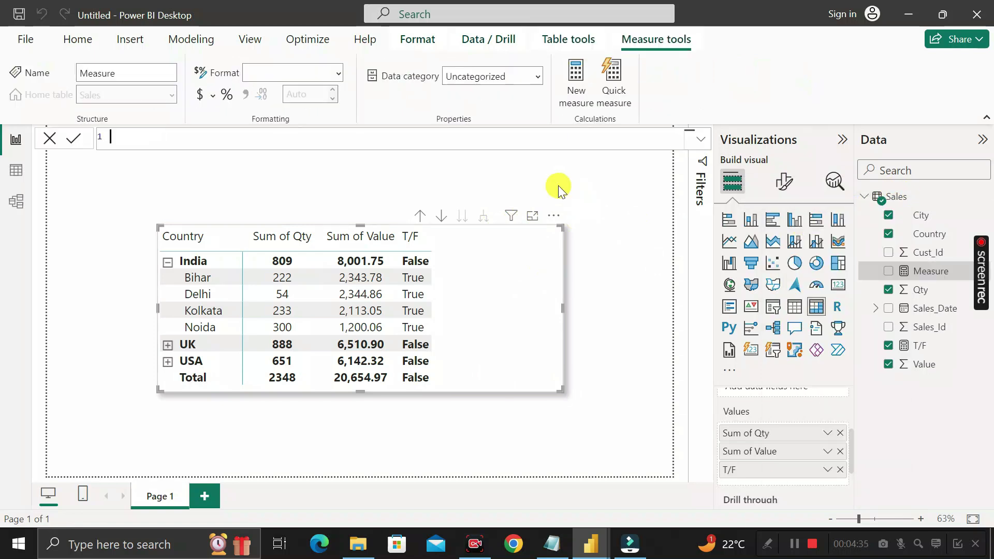
type("Cal")
type("_")
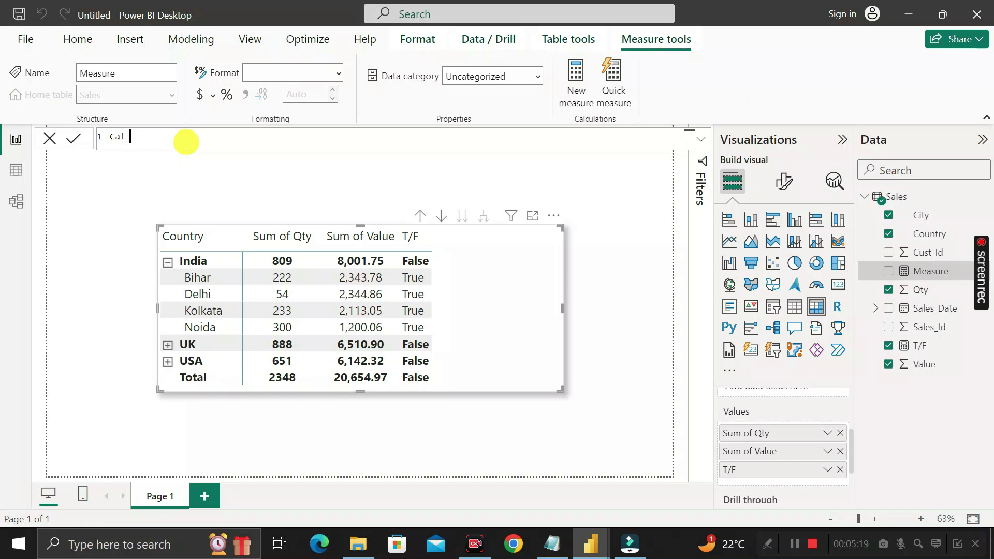
type("Value = if")
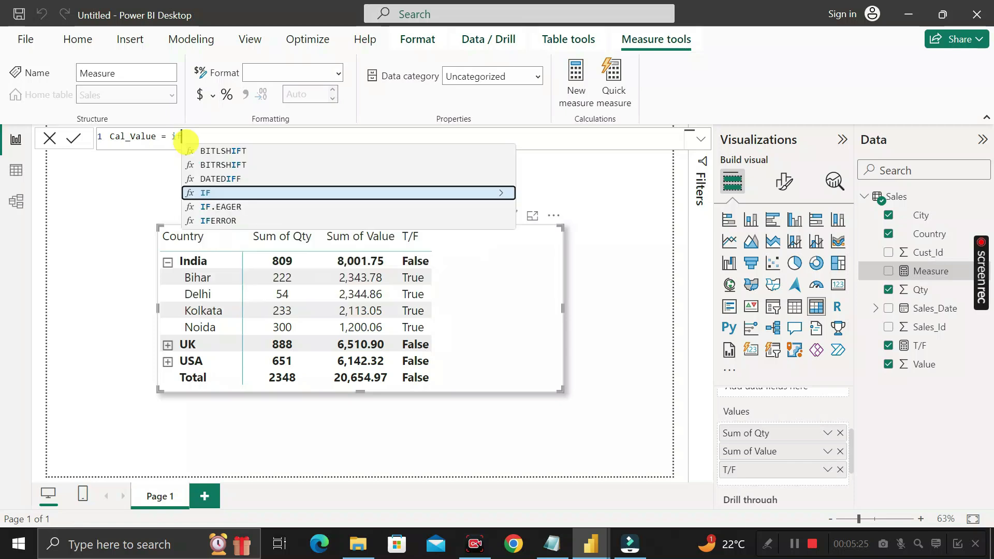
type("(")
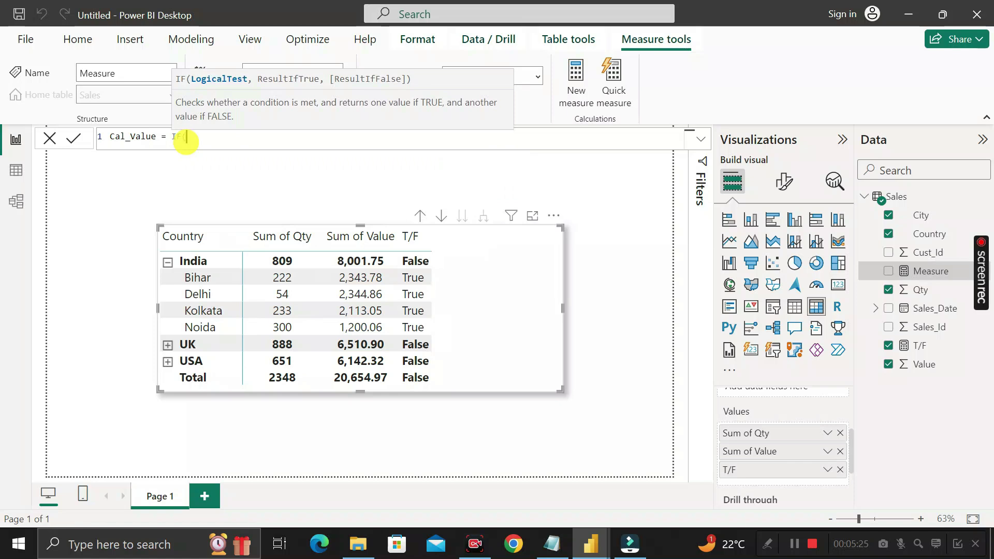
type("has")
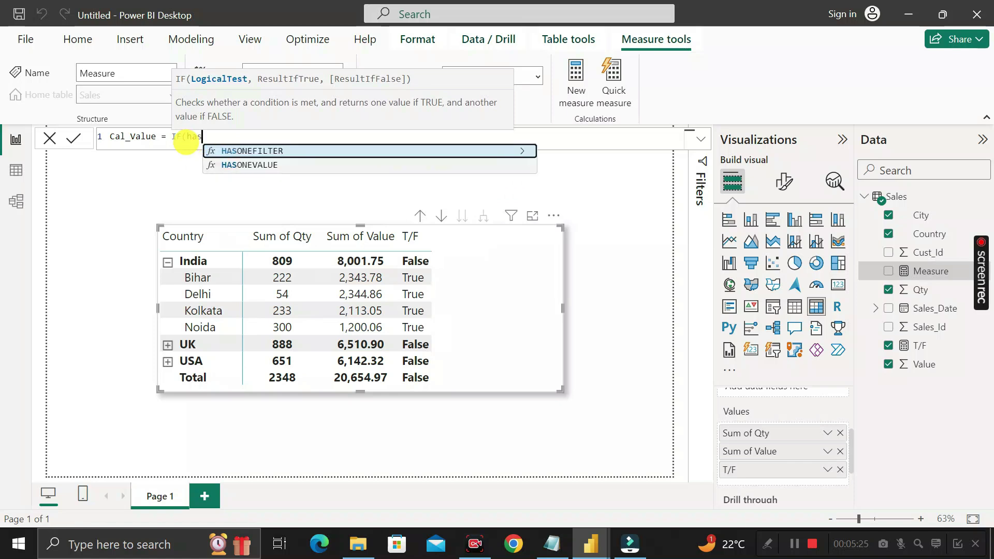
key("Down")
type("(")
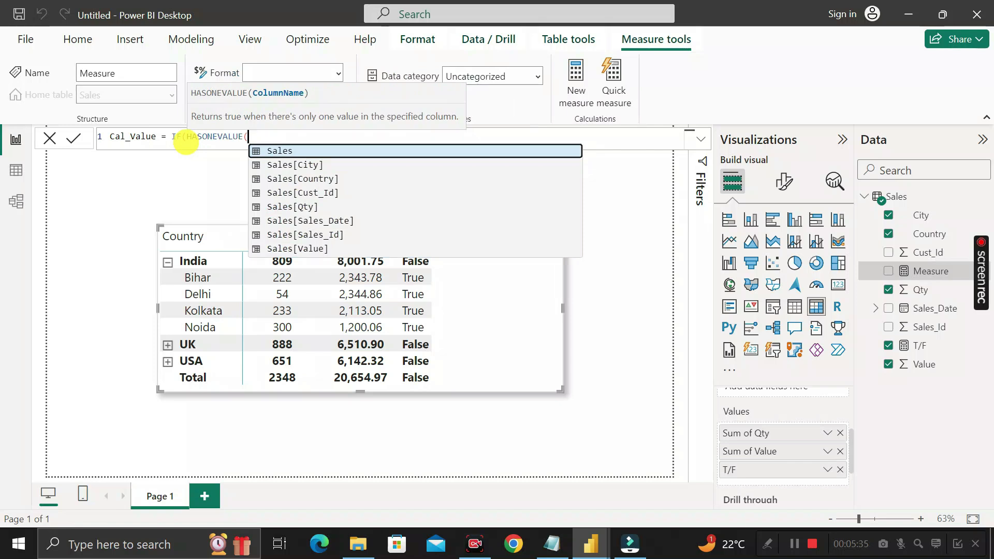
type("c")
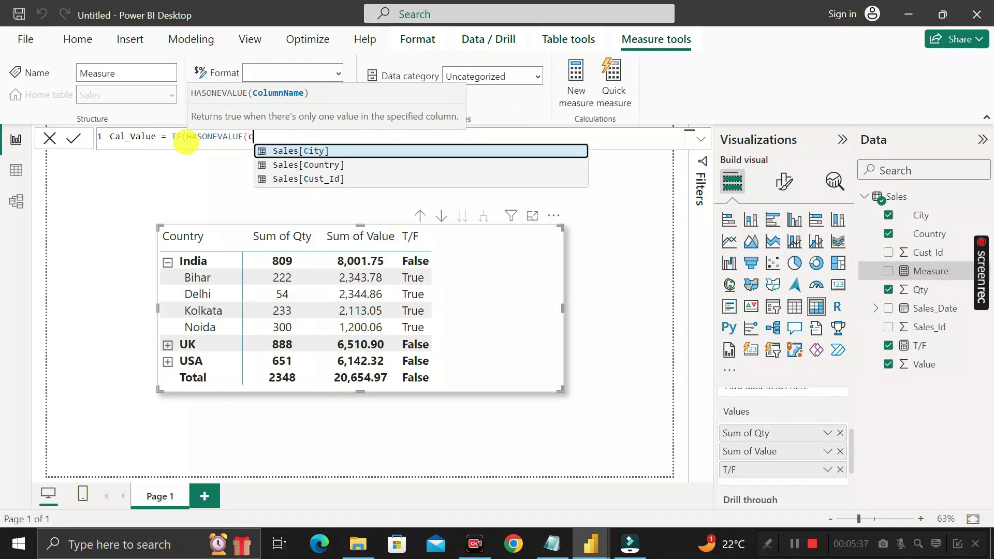
type("it")
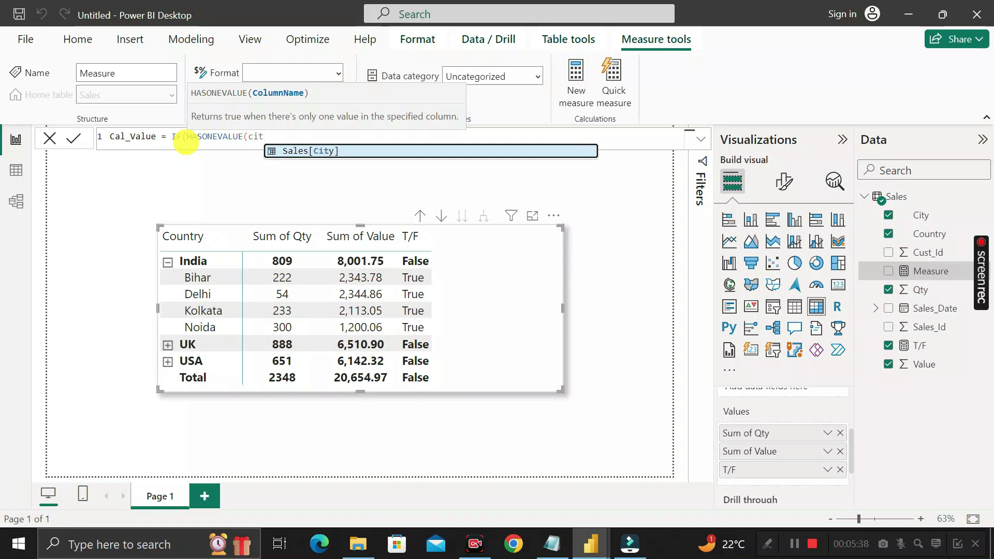
key("Tab")
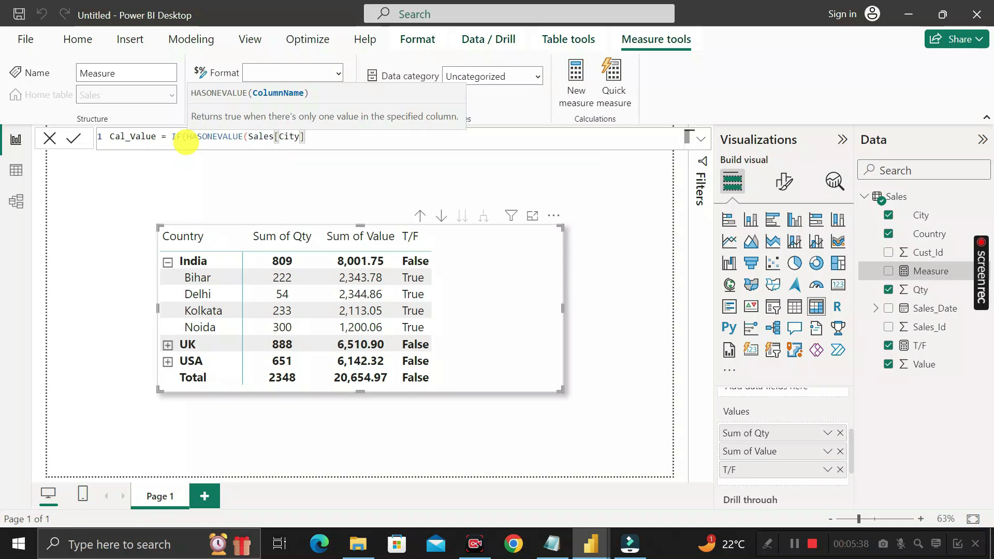
type("),")
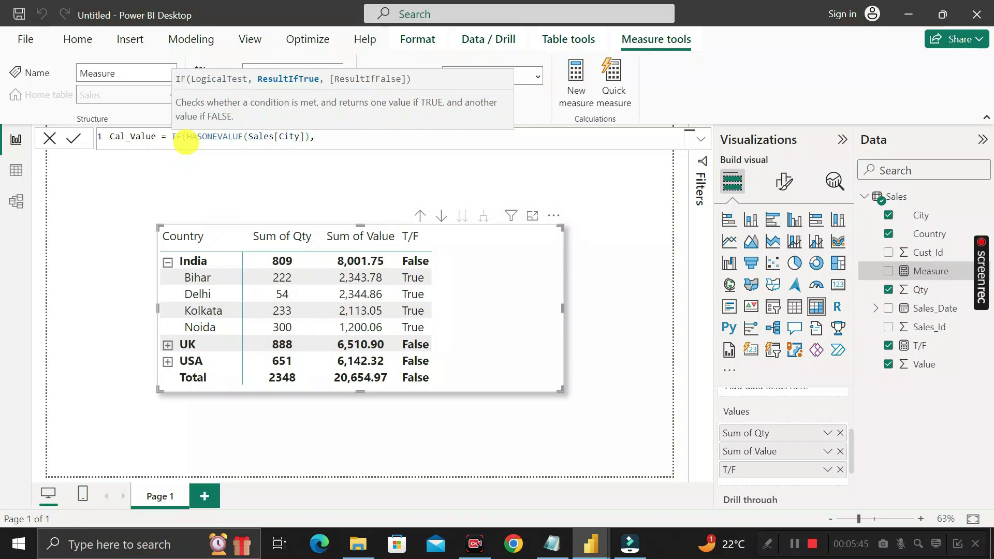
- Finish the formula with SUM(Sales[Qty]),SUM(Sales[Value])) and commit it
type("SUM(")
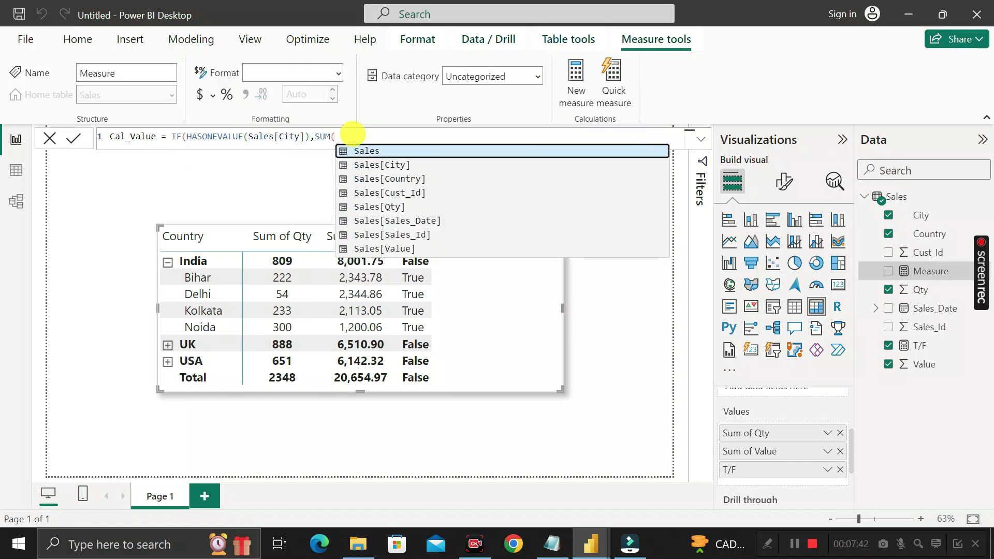
key("Down")
key("Down")
key("Down")
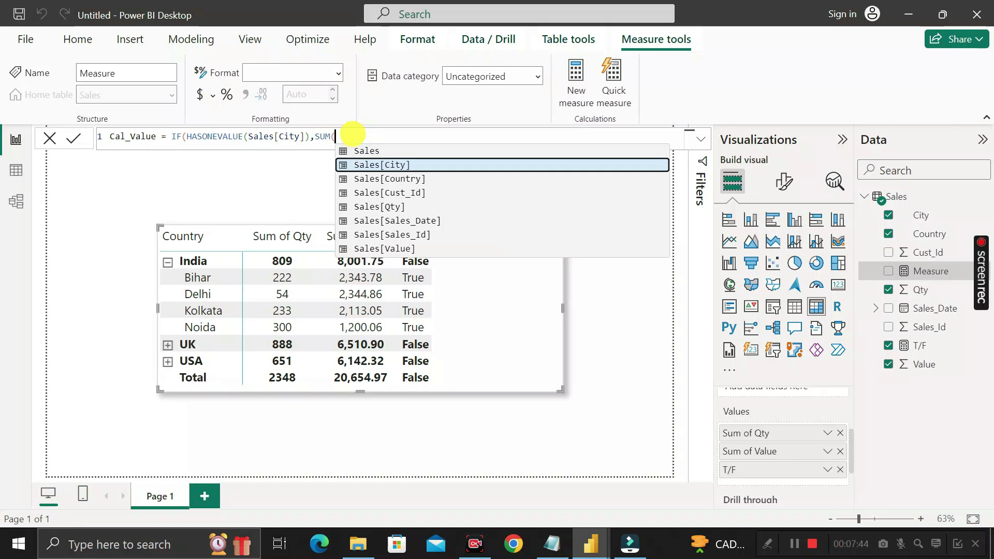
key("Down")
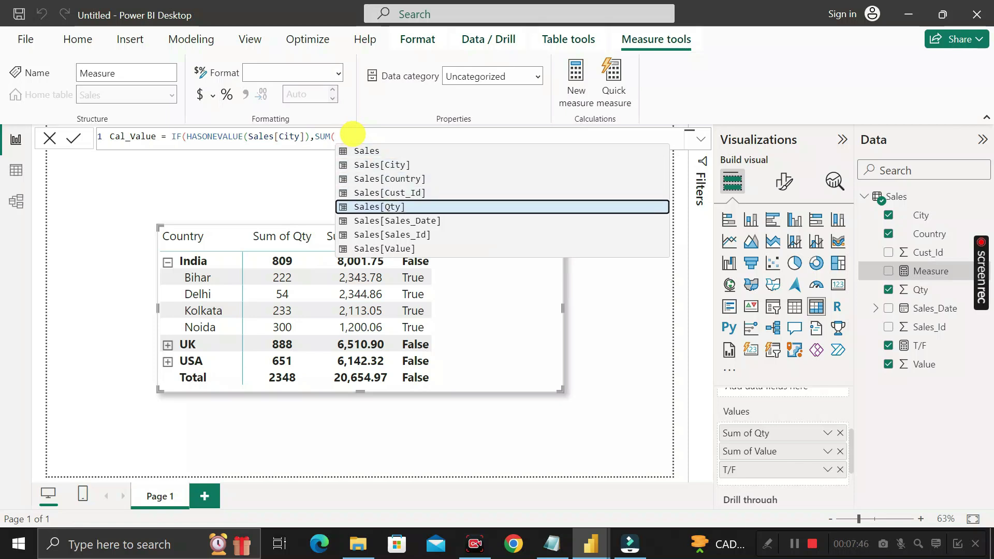
key("Tab")
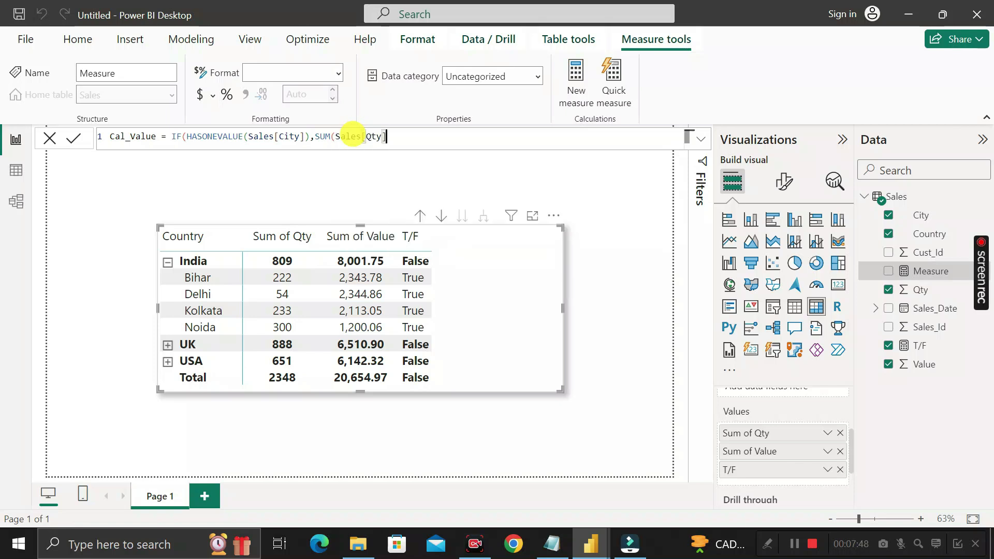
type("),")
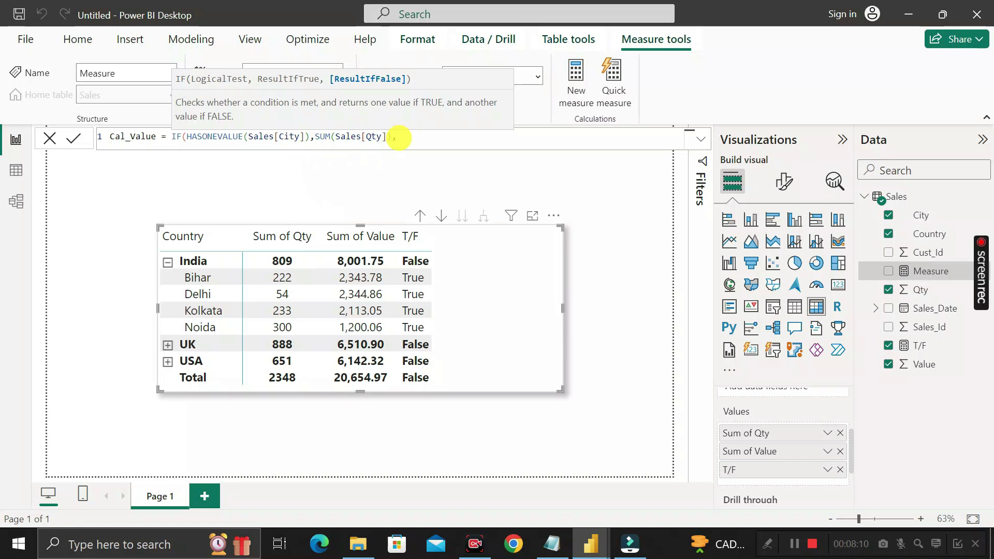
type("sum")
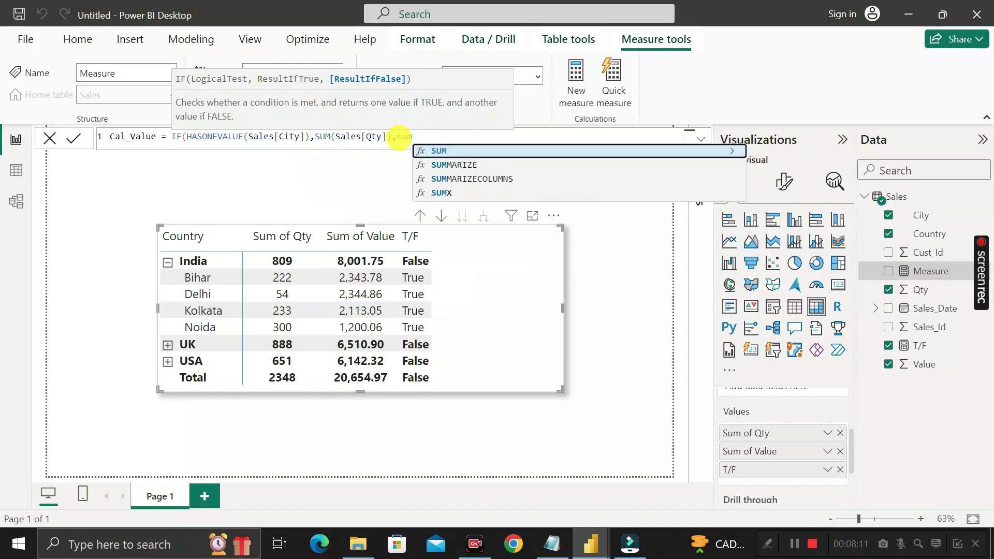
key("Tab")
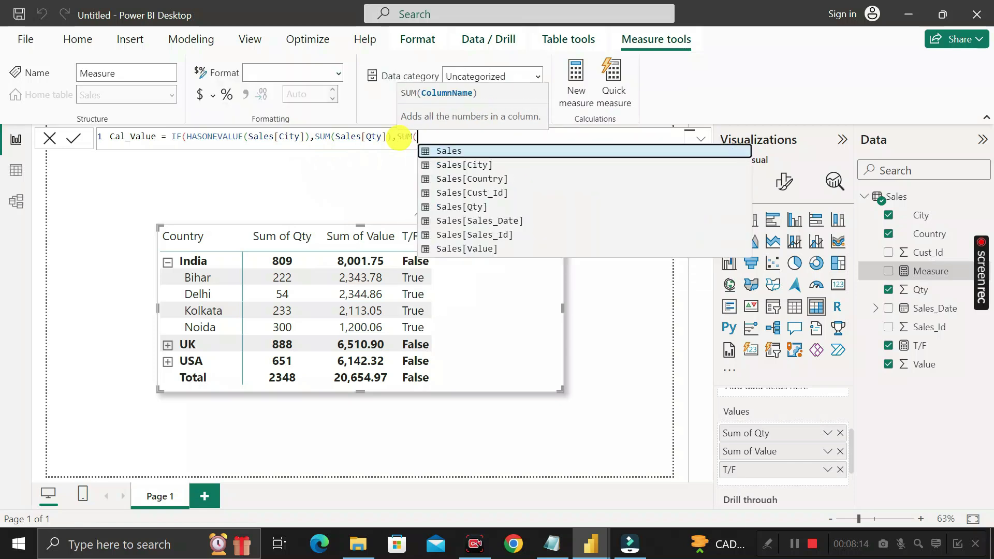
key("Down")
key("Down")
key("Down")
key("Down")
key("Down")
key("Down")
key("Down")
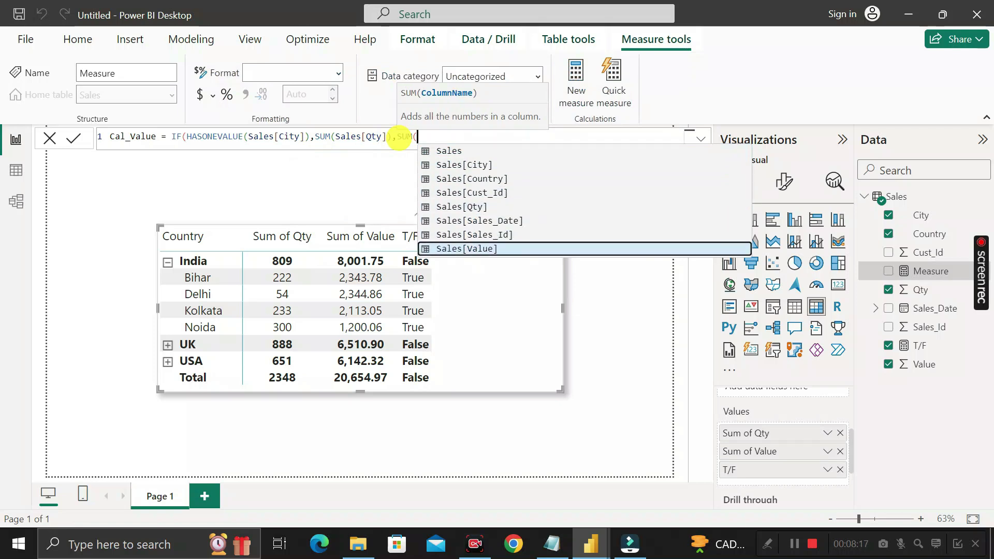
key("Tab")
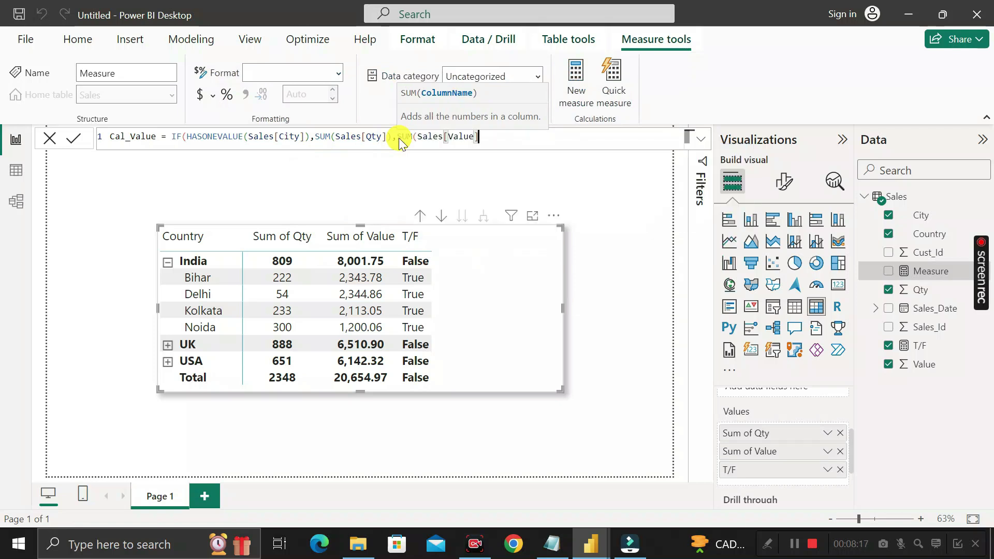
type("))")
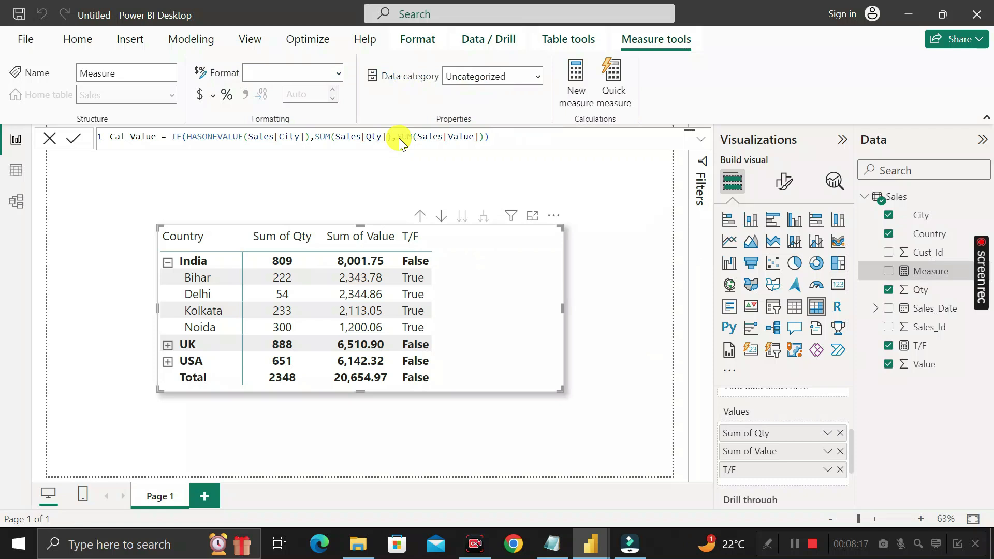
key("Return")
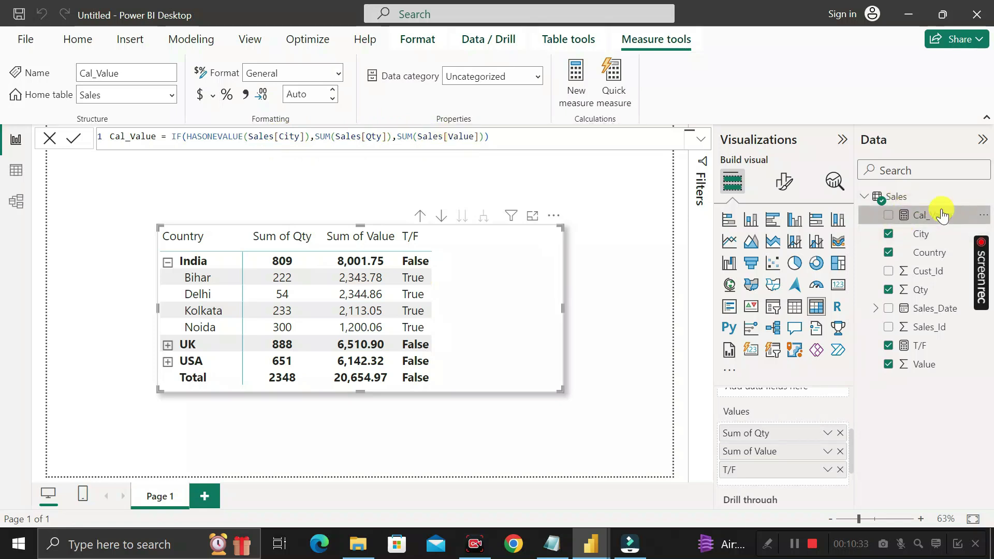
- Add Cal_Value to the matrix values below T/F, then collapse and re-expand India
left_click(945, 214)
left_click_drag(945, 215, 821, 467)
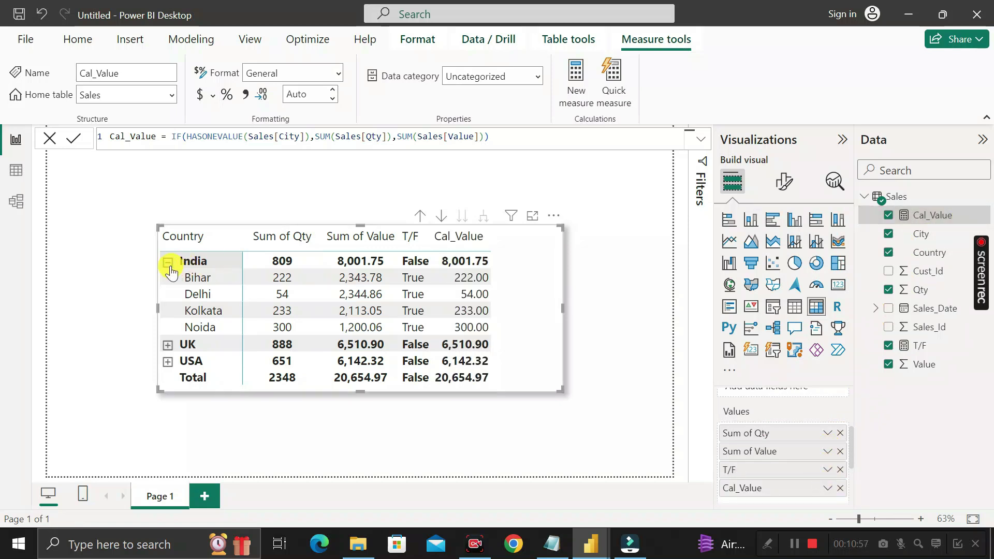
left_click(167, 263)
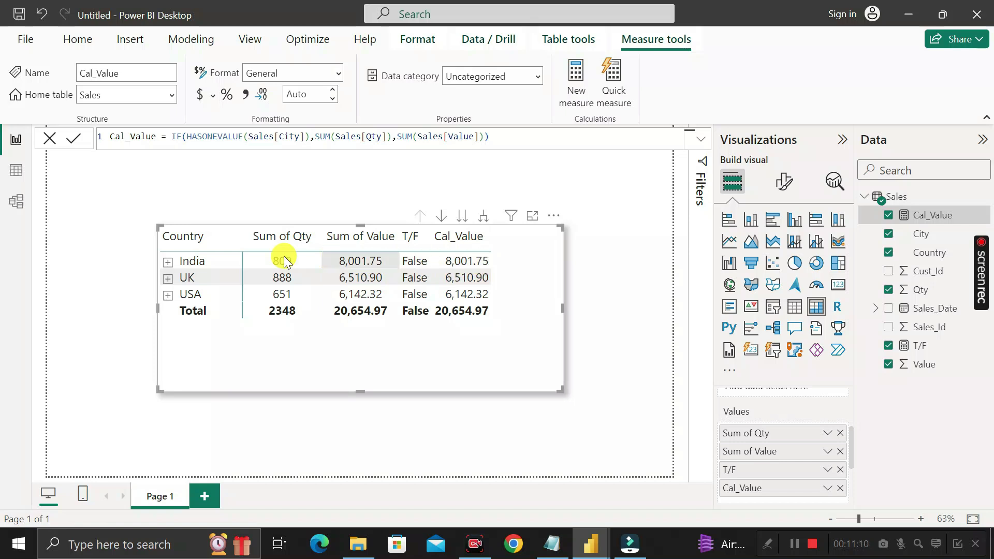
left_click(167, 262)
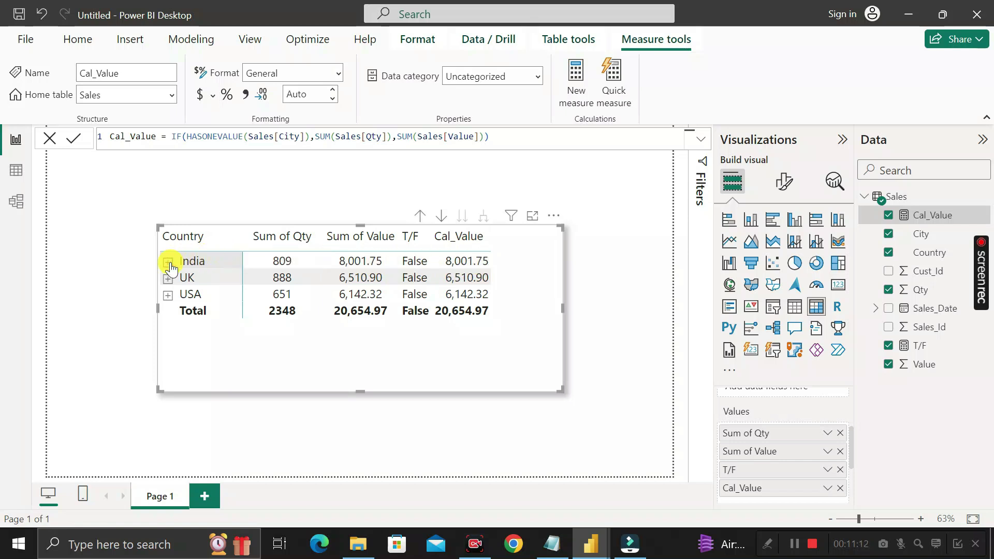